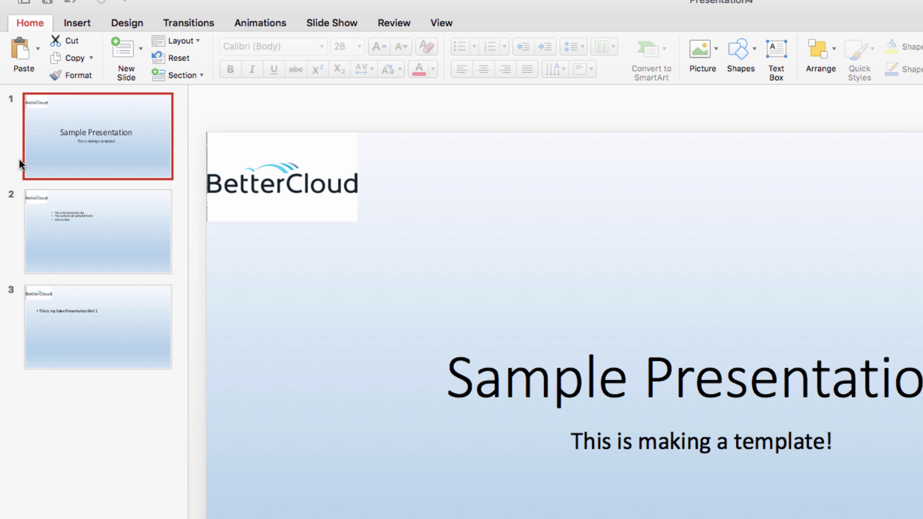
- Review slides 2 and 3, then reselect the bullet-point second slide
{"action": "left_click", "coordinate": [96, 242]}
{"action": "left_click", "coordinate": [94, 309]}
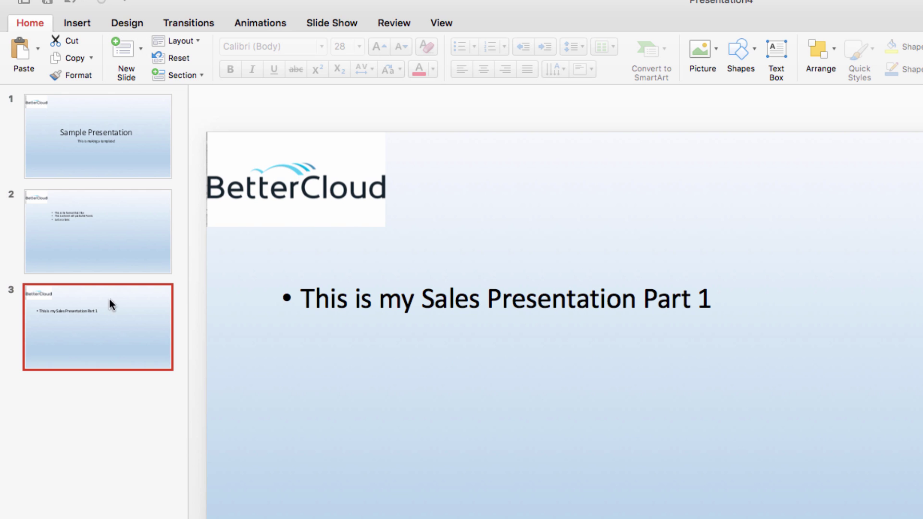
{"action": "left_click", "coordinate": [108, 228]}
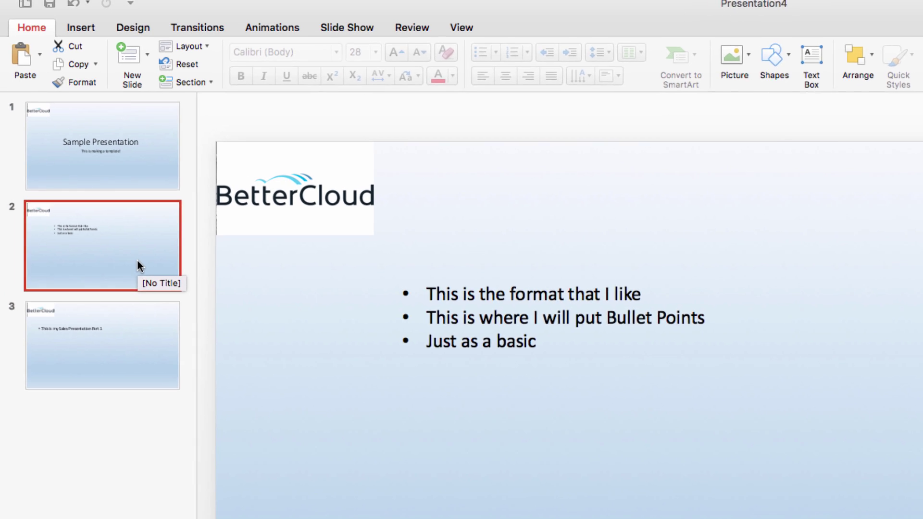
- Insert all slides from 'Sales Presentation 2.pptx' after slide 2
{"action": "left_click", "coordinate": [279, 13]}
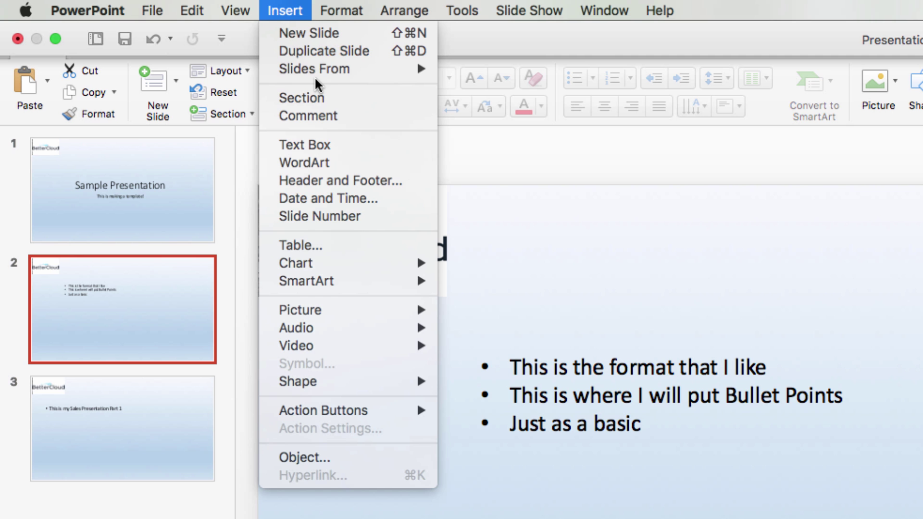
{"action": "mouse_move", "coordinate": [314, 69]}
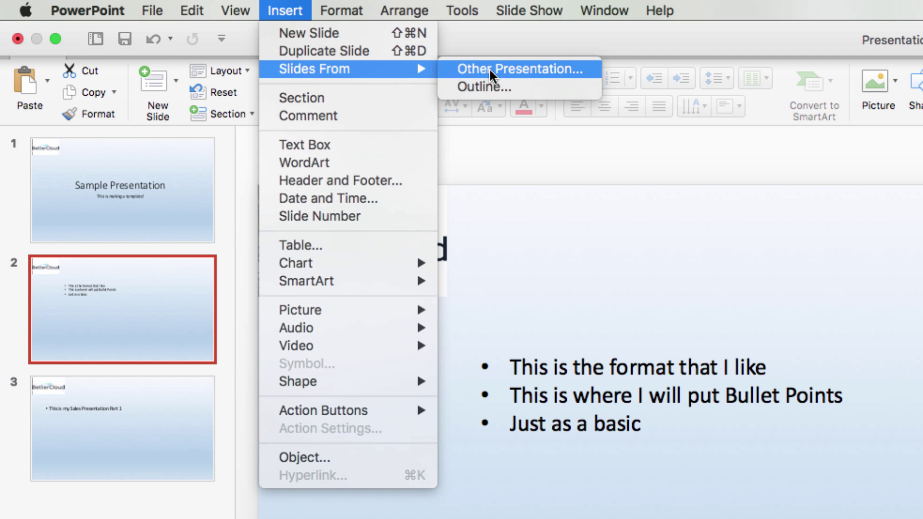
{"action": "left_click", "coordinate": [490, 70]}
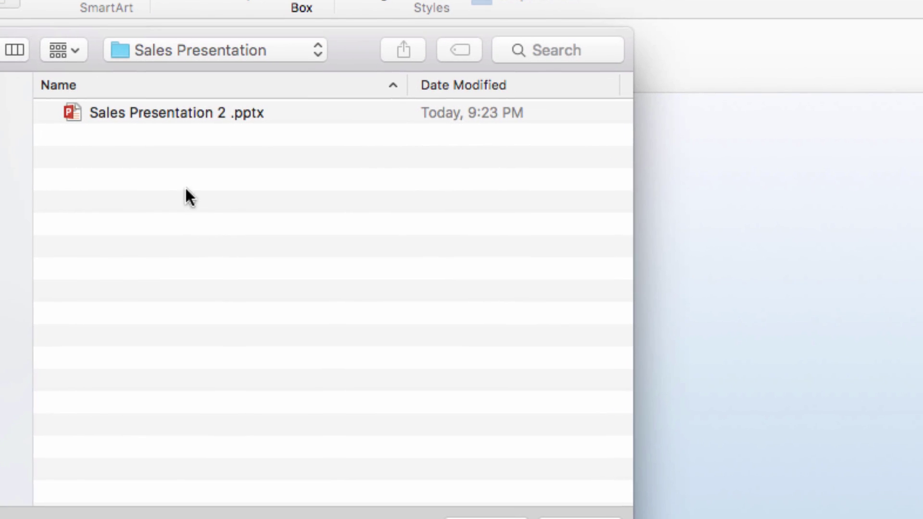
{"action": "left_click", "coordinate": [173, 112]}
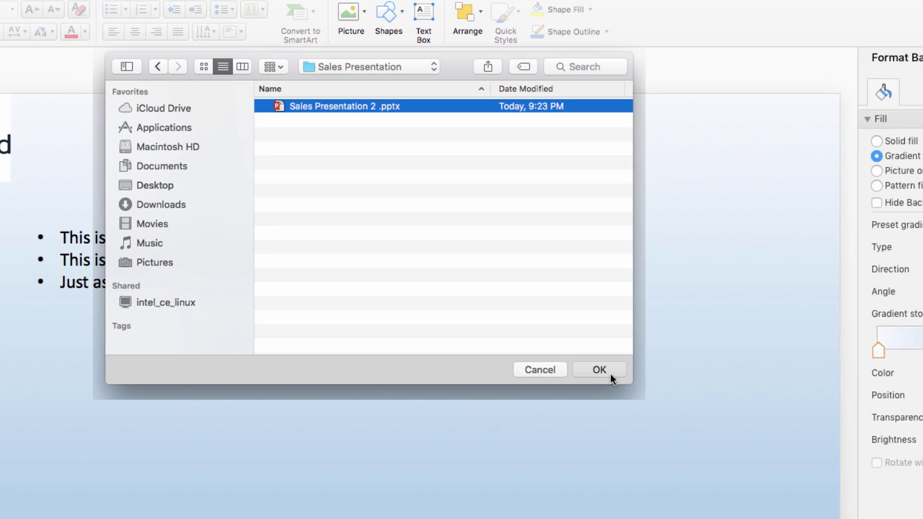
{"action": "left_click", "coordinate": [611, 374]}
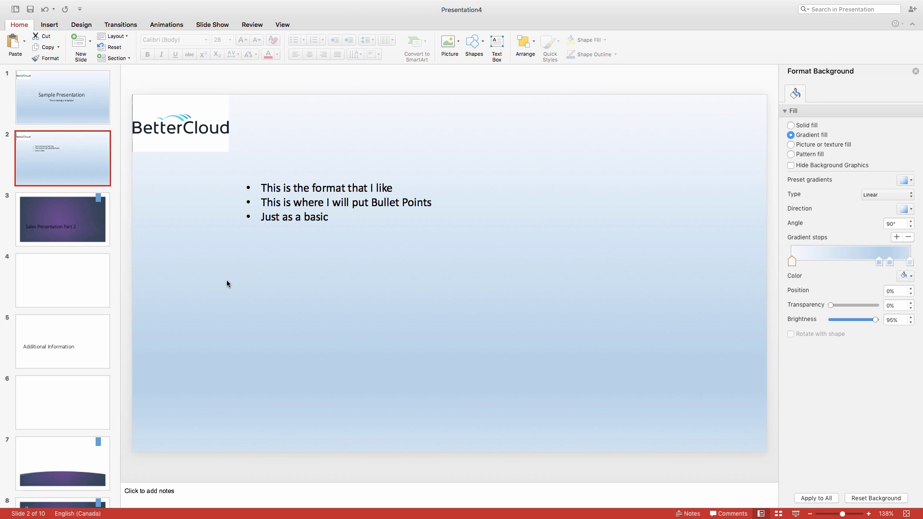
- Review the imported Sales Presentation Part 2, Additional Information and blank slides, then select blank slide 4
{"action": "left_click", "coordinate": [76, 238]}
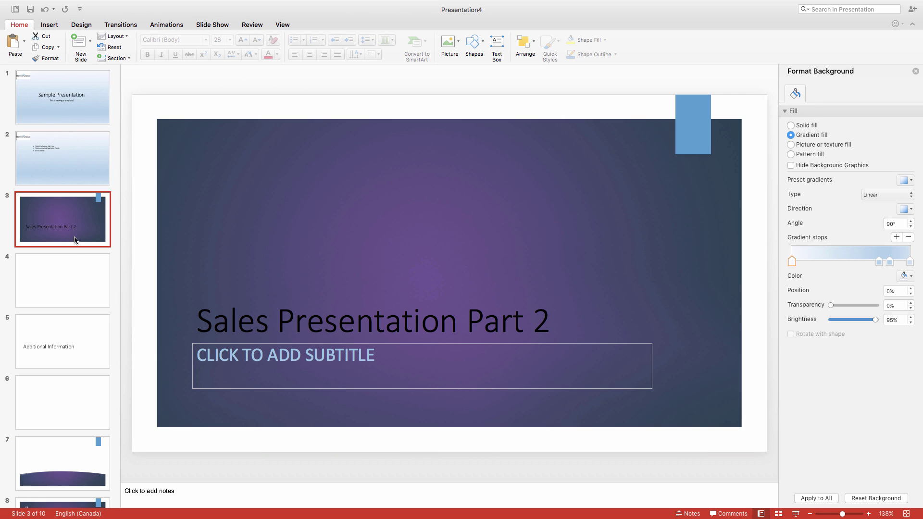
{"action": "left_click", "coordinate": [74, 274]}
{"action": "left_click", "coordinate": [71, 348]}
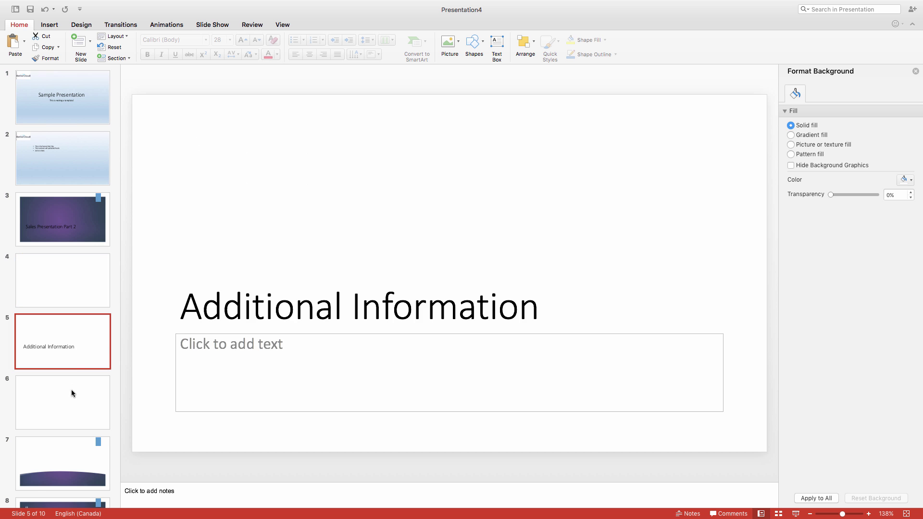
{"action": "left_click", "coordinate": [72, 426]}
{"action": "left_click", "coordinate": [68, 235]}
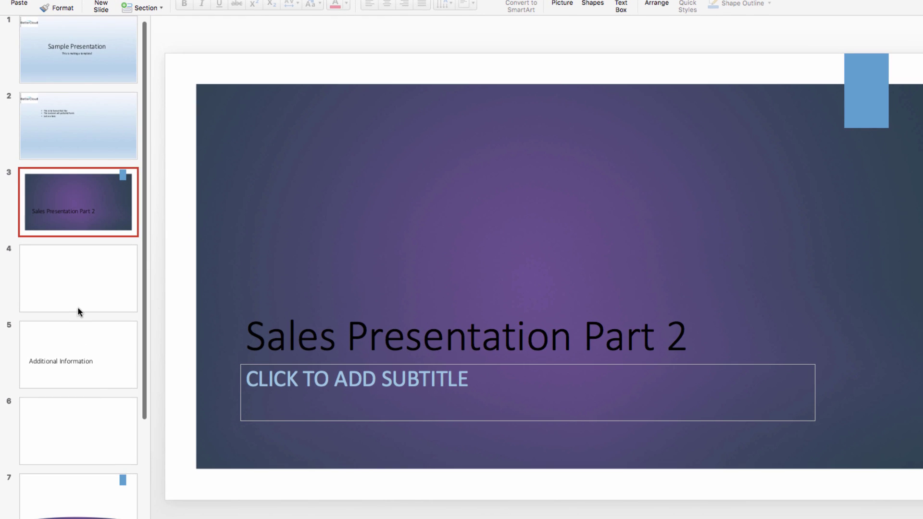
{"action": "left_click", "coordinate": [79, 305]}
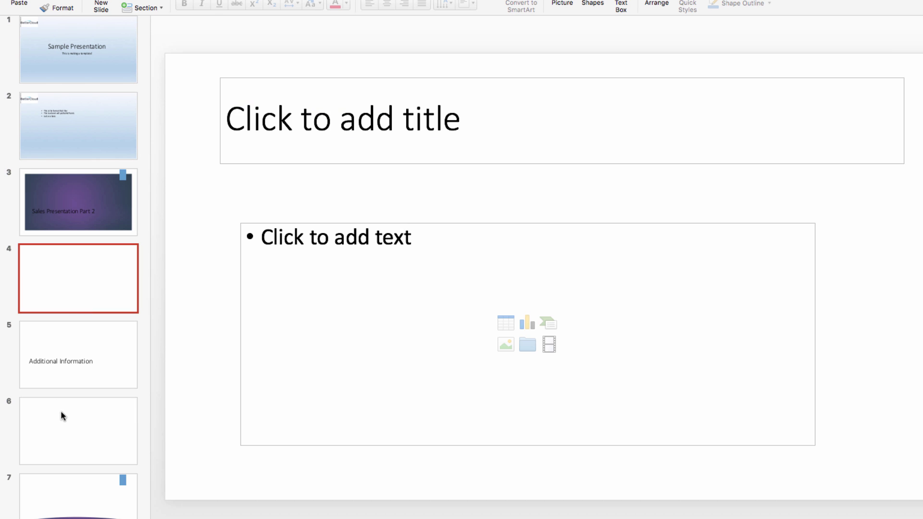
- Delete slides 4–6 and move the purple quote slide to second position
{"action": "left_click", "coordinate": [61, 413], "text": "shift"}
{"action": "key", "text": "Delete"}
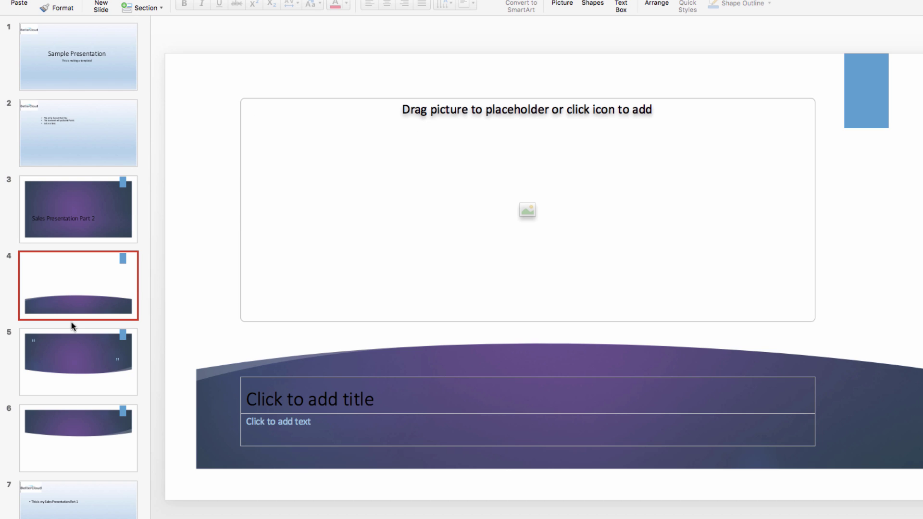
{"action": "mouse_move", "coordinate": [65, 366]}
{"action": "left_mouse_down"}
{"action": "mouse_move", "coordinate": [66, 83]}
{"action": "mouse_move", "coordinate": [64, 91]}
{"action": "left_mouse_up"}
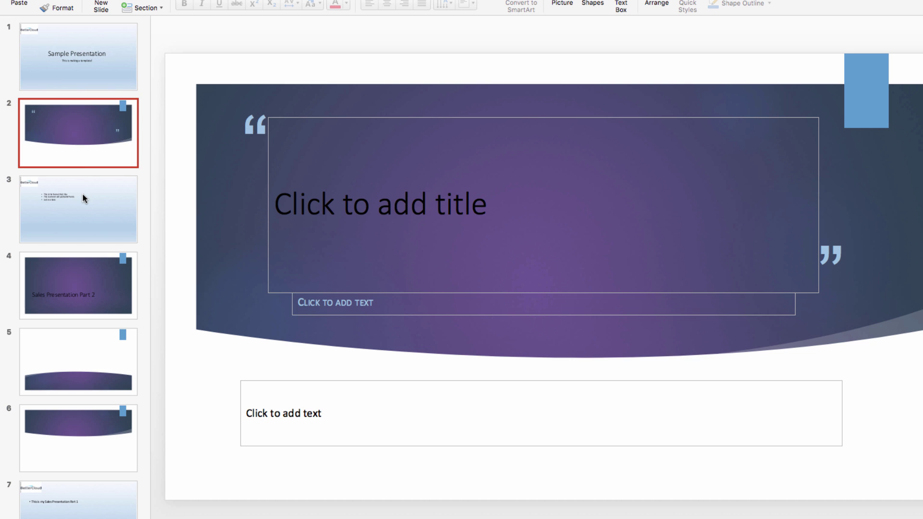